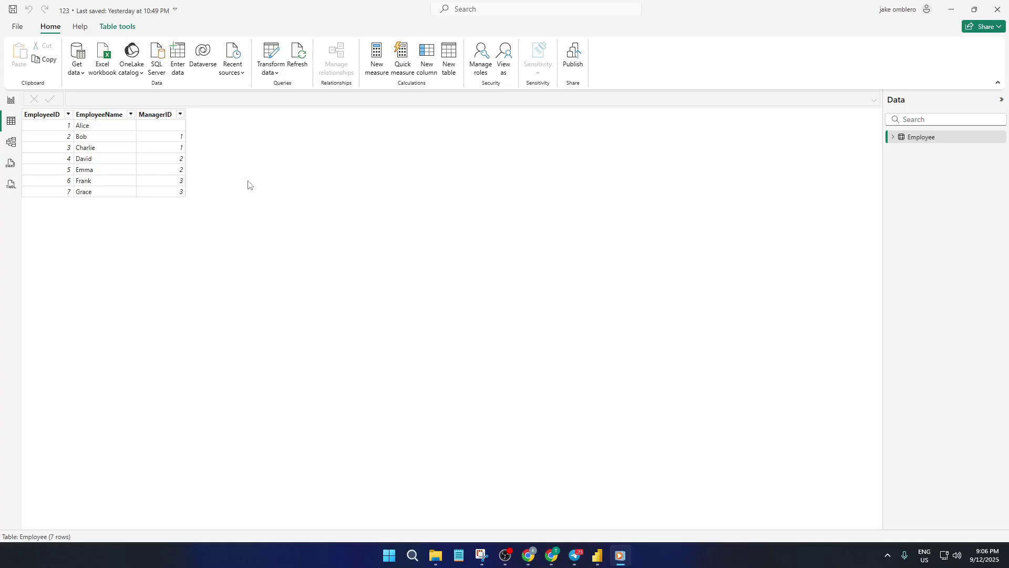
# Open the Power Query Editor, duplicate the Employee query and rename the copy Managers
pyautogui.click(278, 58)
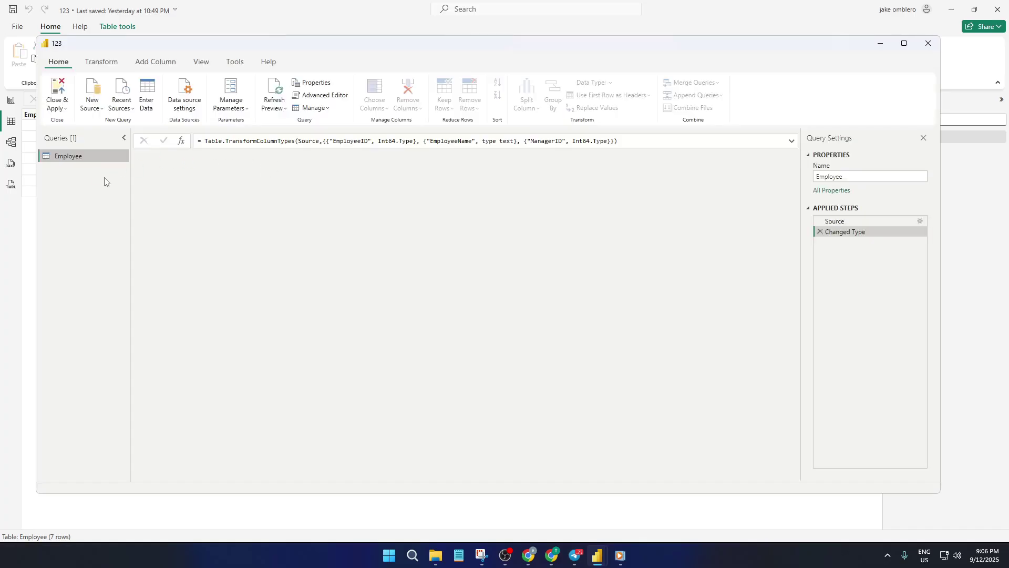
pyautogui.rightClick(91, 155)
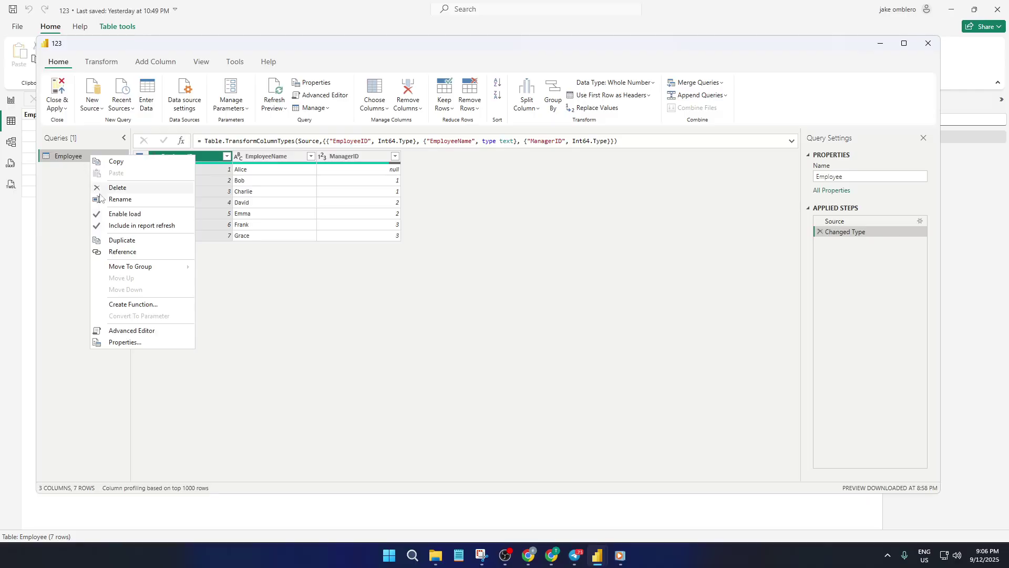
pyautogui.click(120, 239)
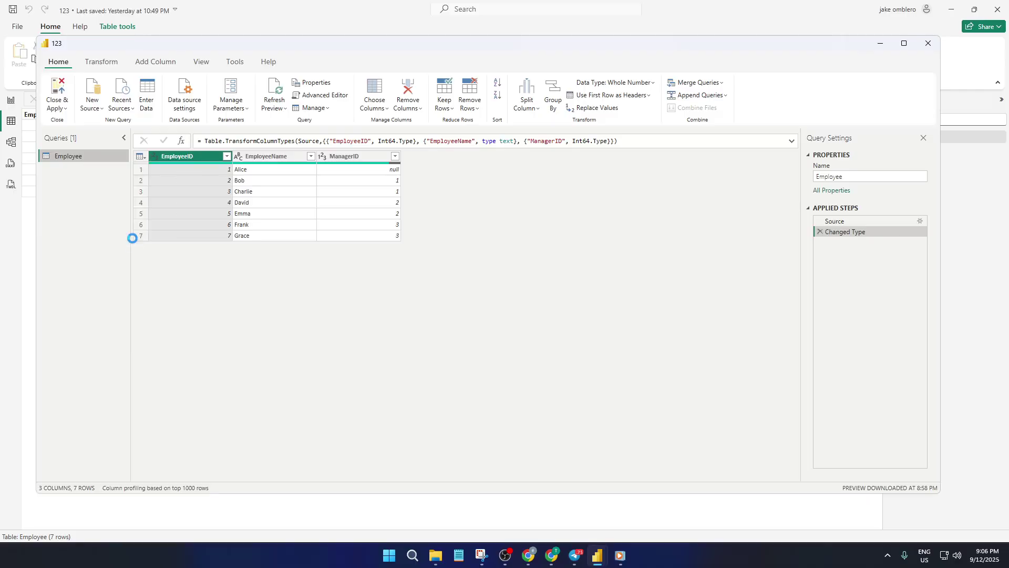
pyautogui.doubleClick(95, 168)
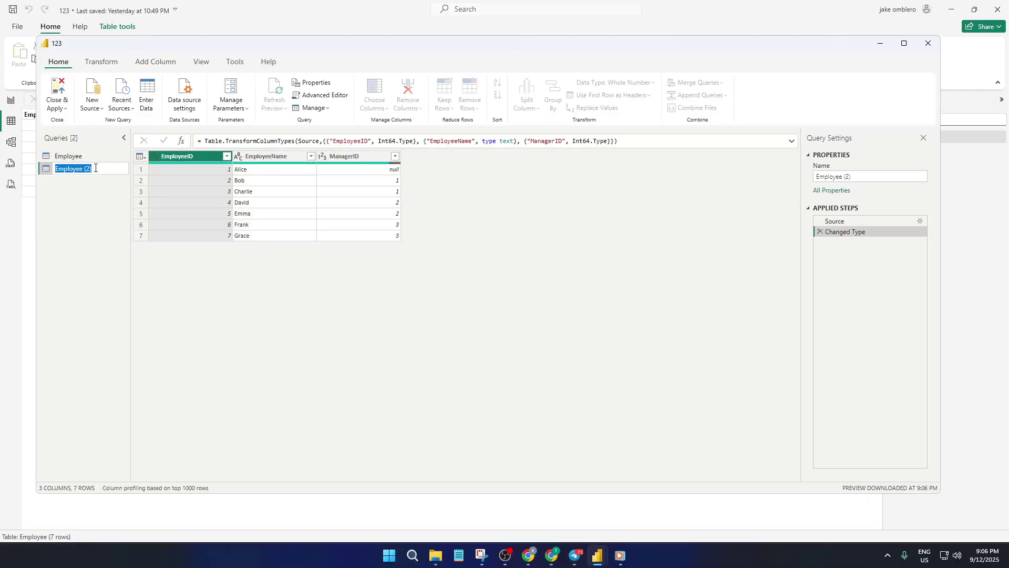
pyautogui.write('Managers')
pyautogui.press('Return')
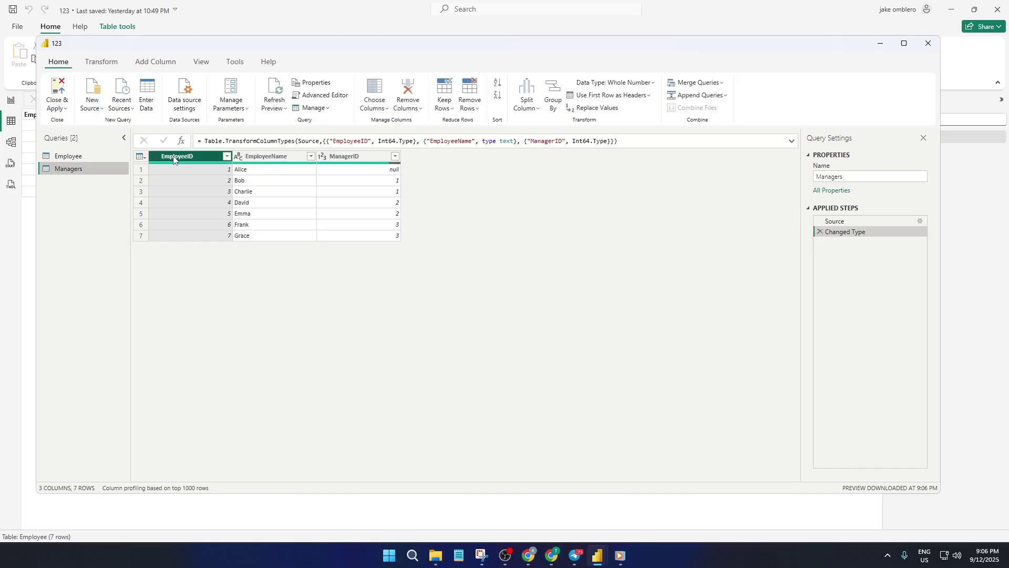
# Rename the EmployeeID column of the Managers query to Manager1ID
pyautogui.doubleClick(174, 157)
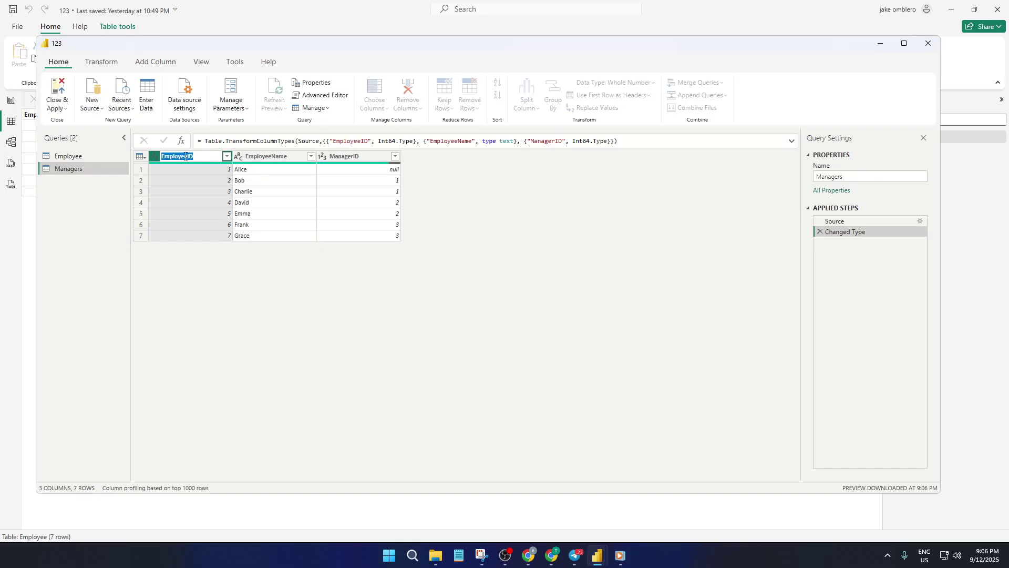
pyautogui.click(187, 157)
pyautogui.moveTo(188, 156); pyautogui.dragTo(161, 157)
pyautogui.click(189, 157)
pyautogui.press('BackSpace')
pyautogui.press('BackSpace')
pyautogui.press('BackSpace')
pyautogui.press('BackSpace')
pyautogui.press('BackSpace')
pyautogui.press('BackSpace')
pyautogui.press('BackSpace')
pyautogui.press('BackSpace')
pyautogui.press('BackSpace')
pyautogui.write('Manager1')
pyautogui.press('Return')
# Rename the EmployeeName column of the Managers query to ManagerName
pyautogui.doubleClick(281, 156)
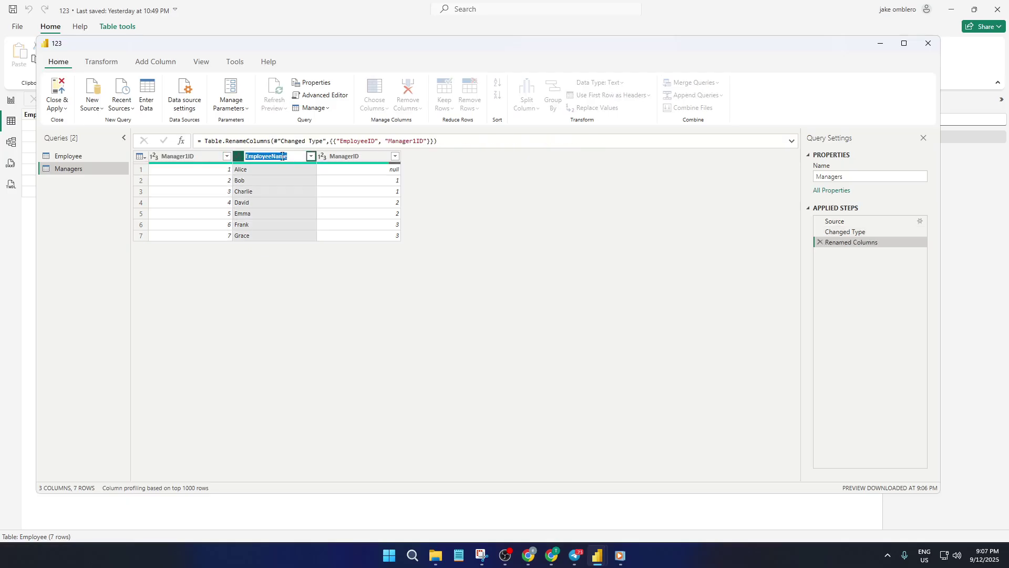
pyautogui.click(269, 156)
pyautogui.doubleClick(269, 156)
pyautogui.click(267, 156)
pyautogui.press('BackSpace')
pyautogui.press('BackSpace')
pyautogui.press('BackSpace')
pyautogui.press('BackSpace')
pyautogui.press('BackSpace')
pyautogui.press('BackSpace')
pyautogui.press('BackSpace')
pyautogui.press('BackSpace')
pyautogui.write('Manager')
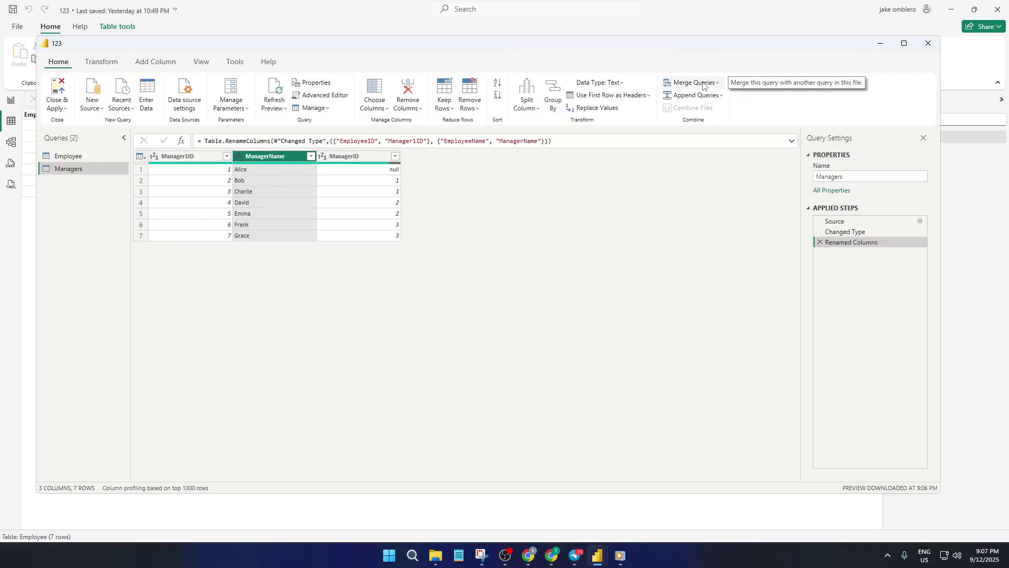
# Merge Employee with Managers as a new query, matching EmployeeID to Manager1ID with a Left Outer join
pyautogui.click(96, 157)
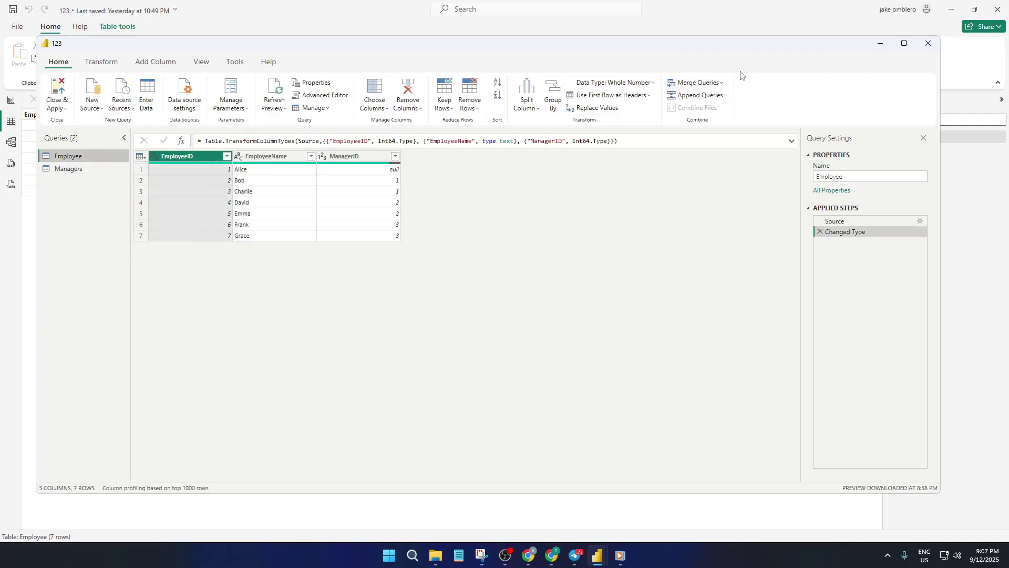
pyautogui.click(715, 83)
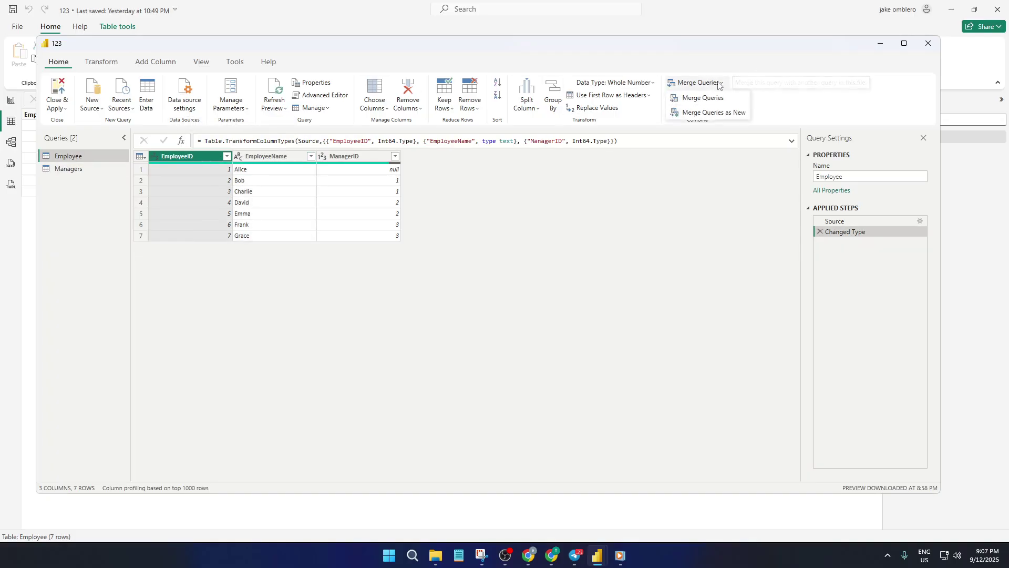
pyautogui.click(710, 111)
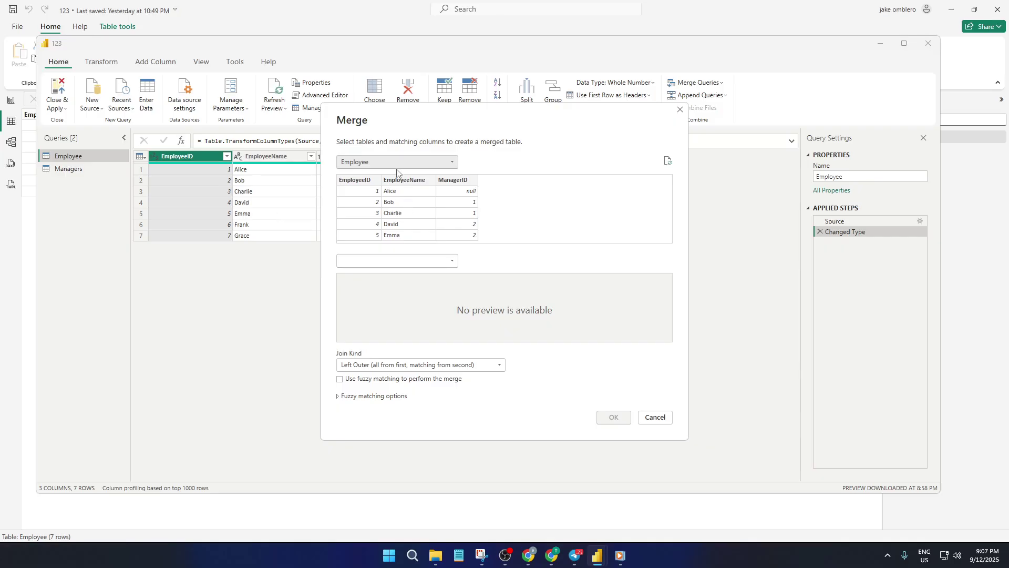
pyautogui.click(398, 261)
pyautogui.click(374, 284)
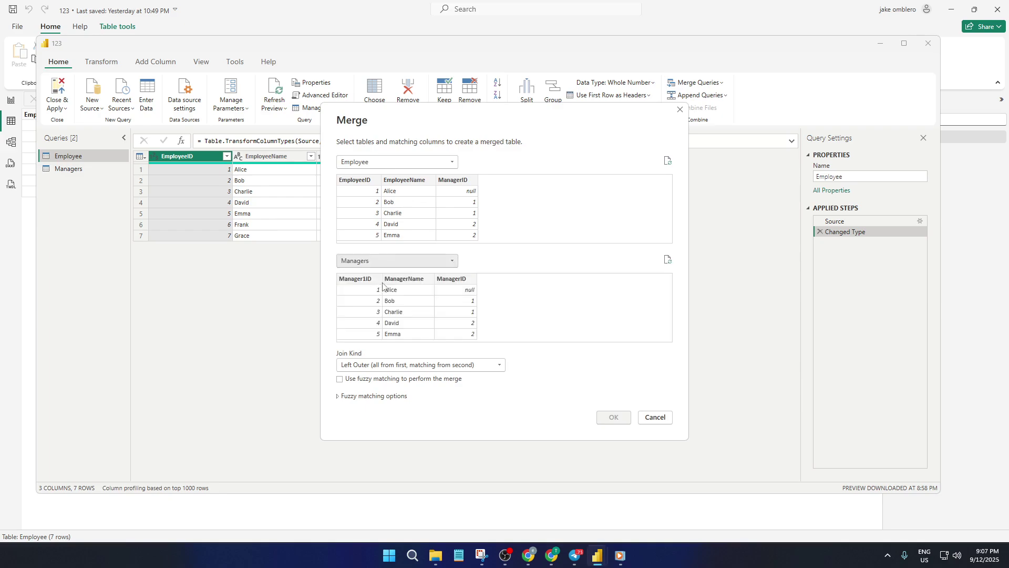
pyautogui.click(364, 184)
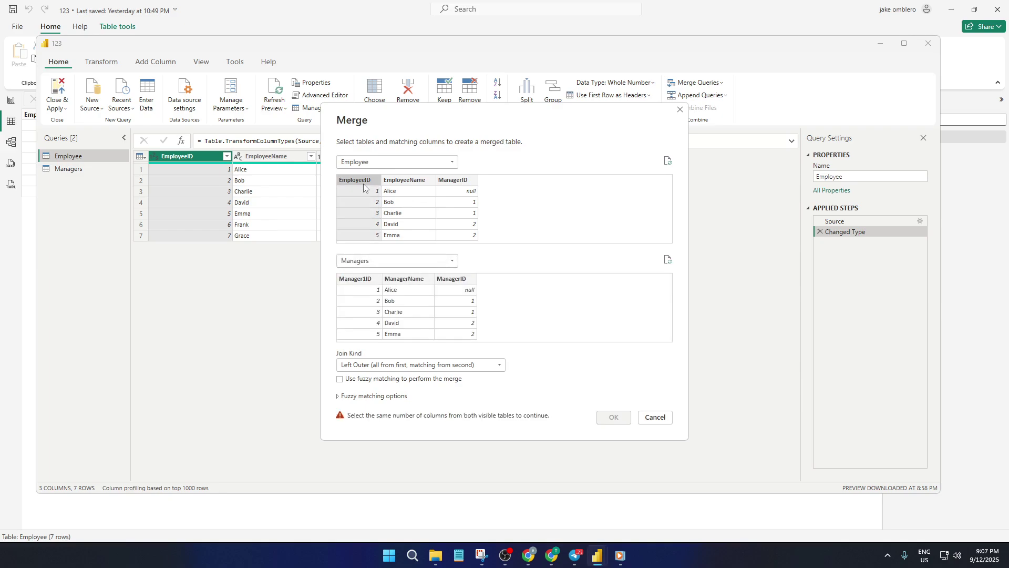
pyautogui.click(364, 281)
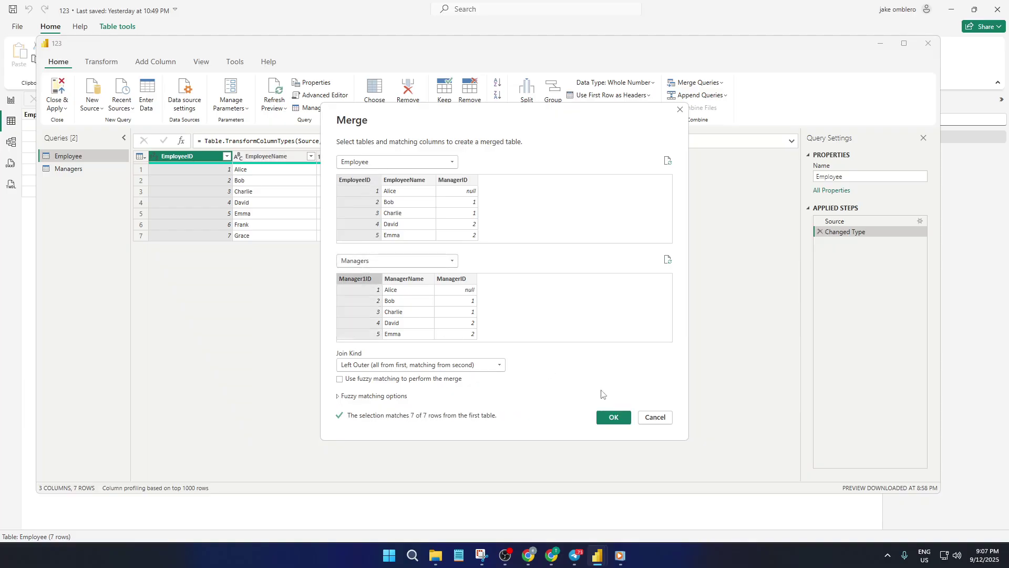
pyautogui.click(614, 418)
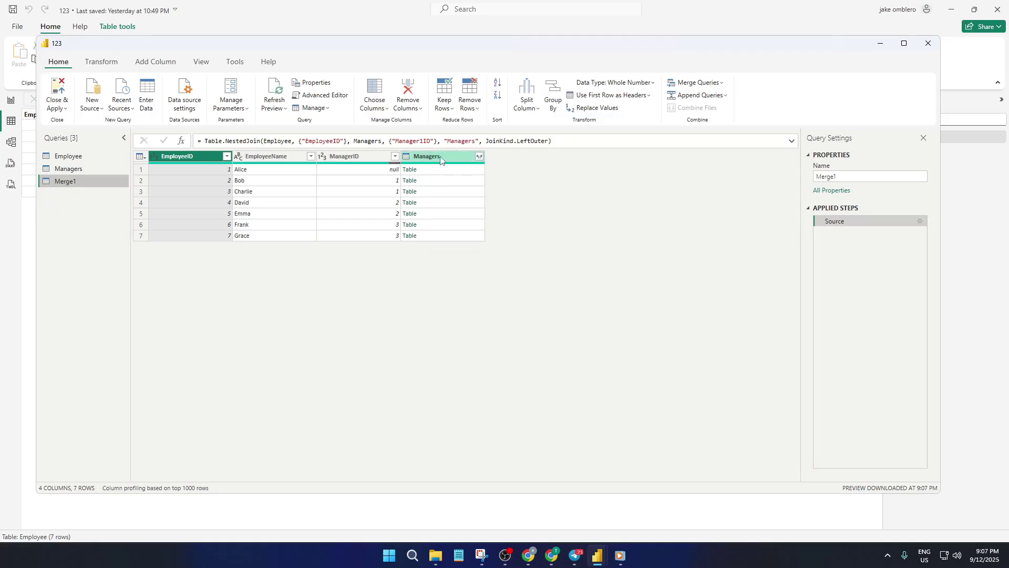
# Expand the merged Managers column to include only ManagerName, keeping the original column name as prefix
pyautogui.click(479, 157)
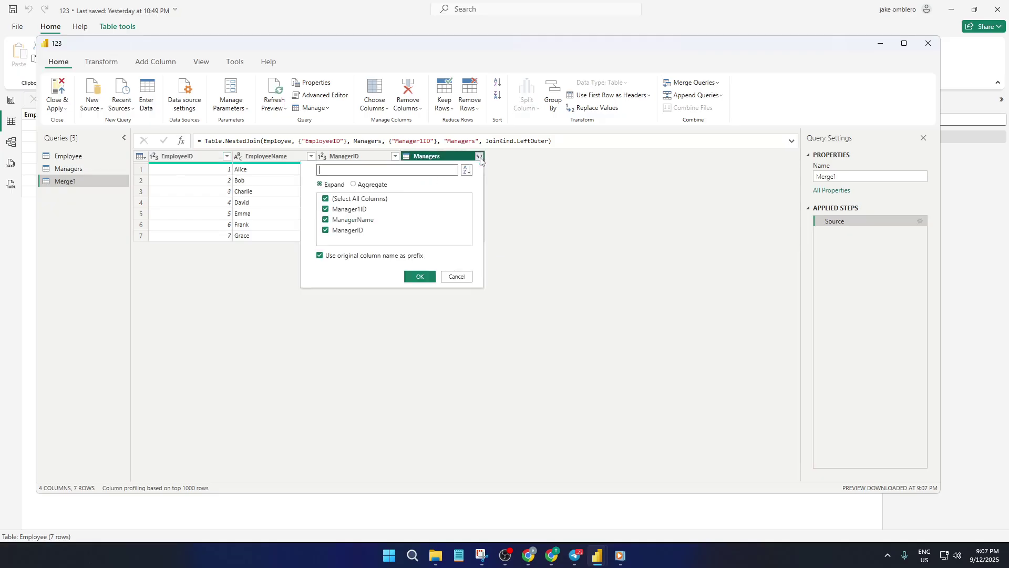
pyautogui.click(326, 198)
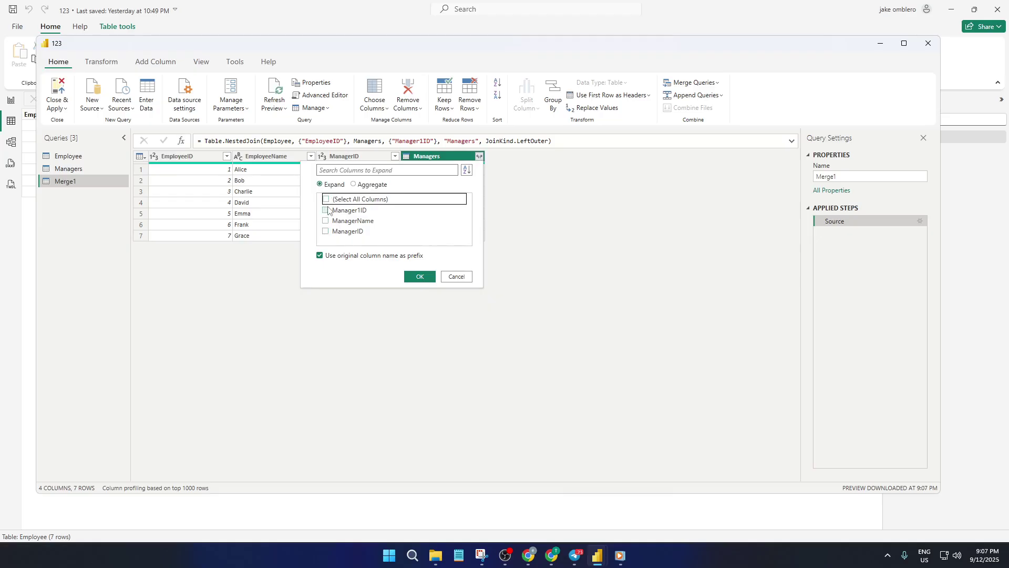
pyautogui.click(326, 220)
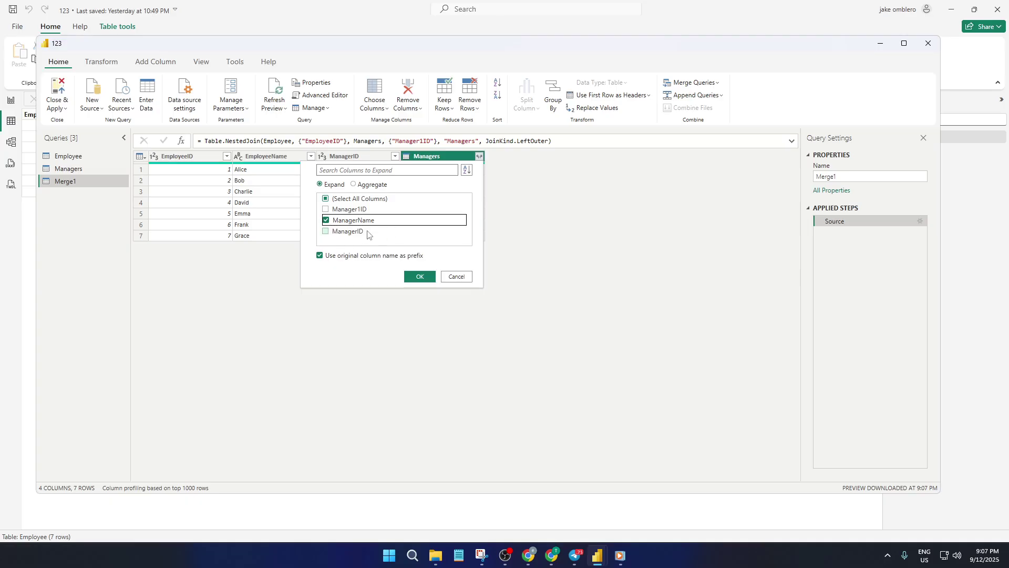
pyautogui.click(419, 277)
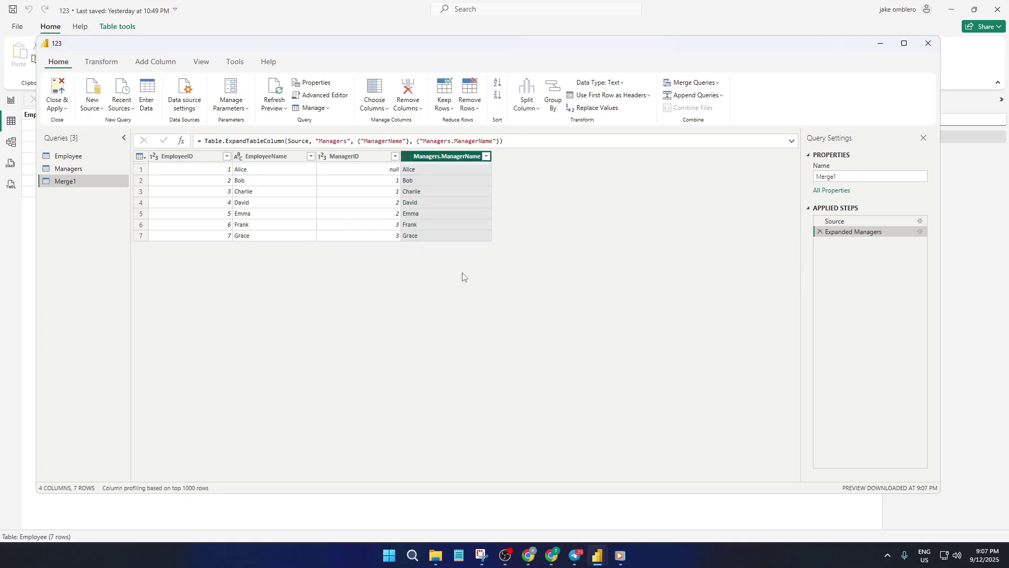